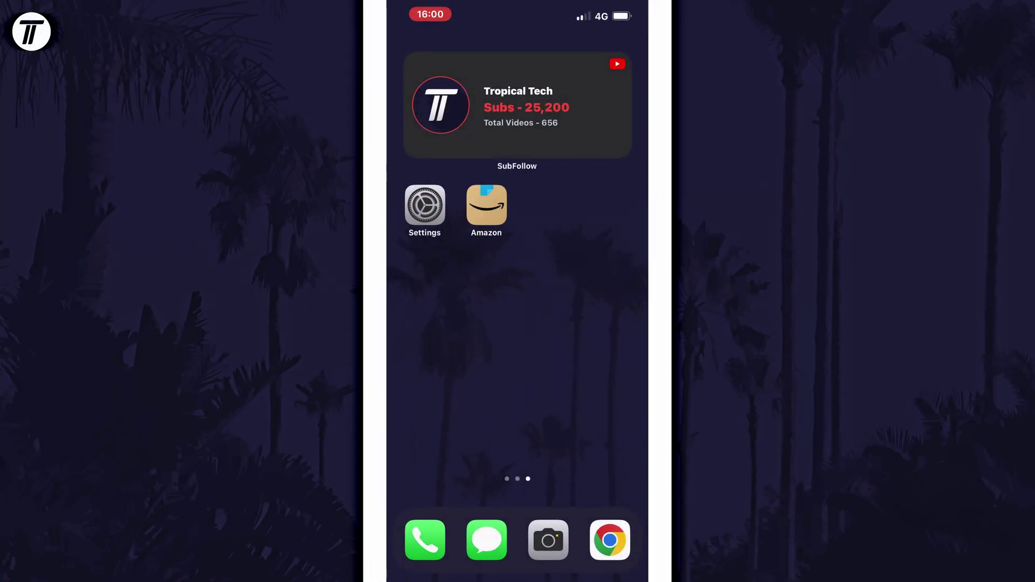
# Step: Delete the Amazon app entirely from the Home Screen via its quick actions
pyautogui.click(485, 206)
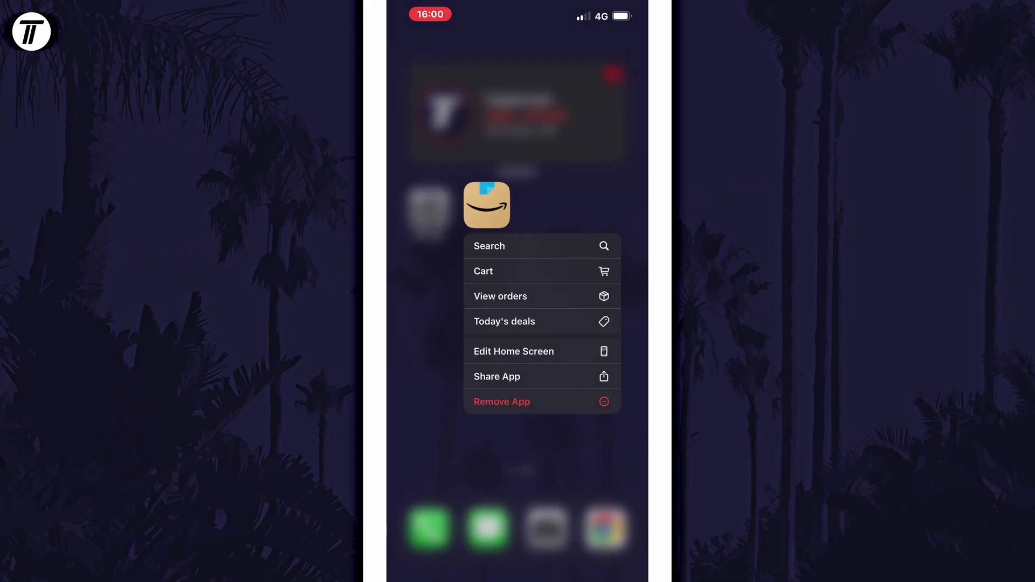
pyautogui.click(502, 401)
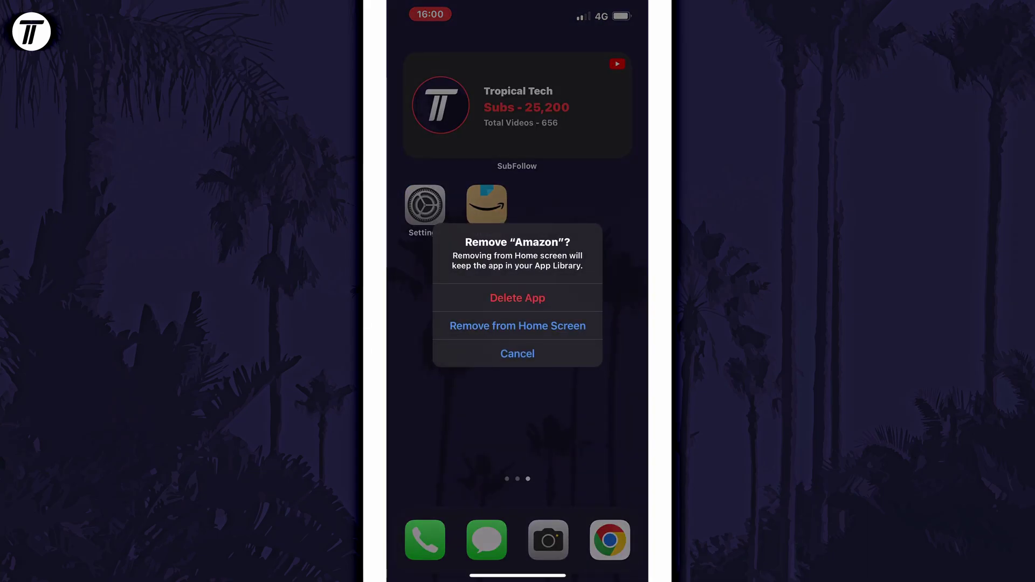
pyautogui.click(518, 298)
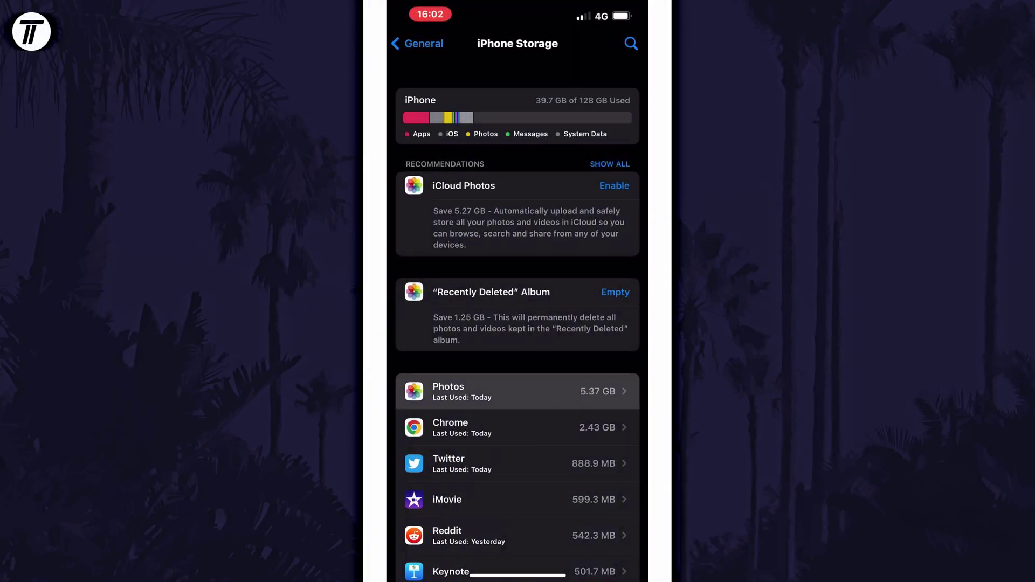
pyautogui.scroll(-2, 518, 324)
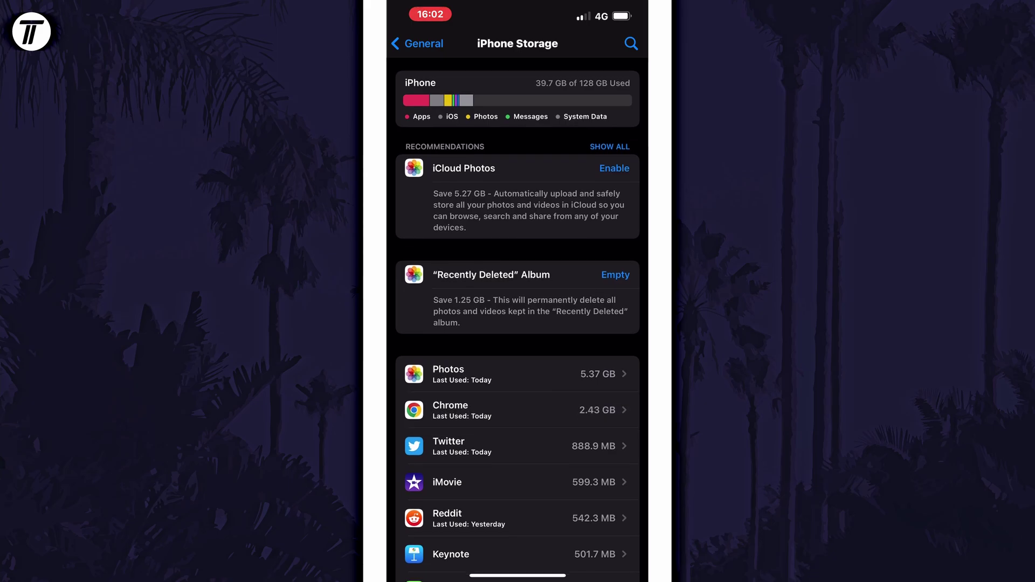
pyautogui.scroll(-2, 518, 324)
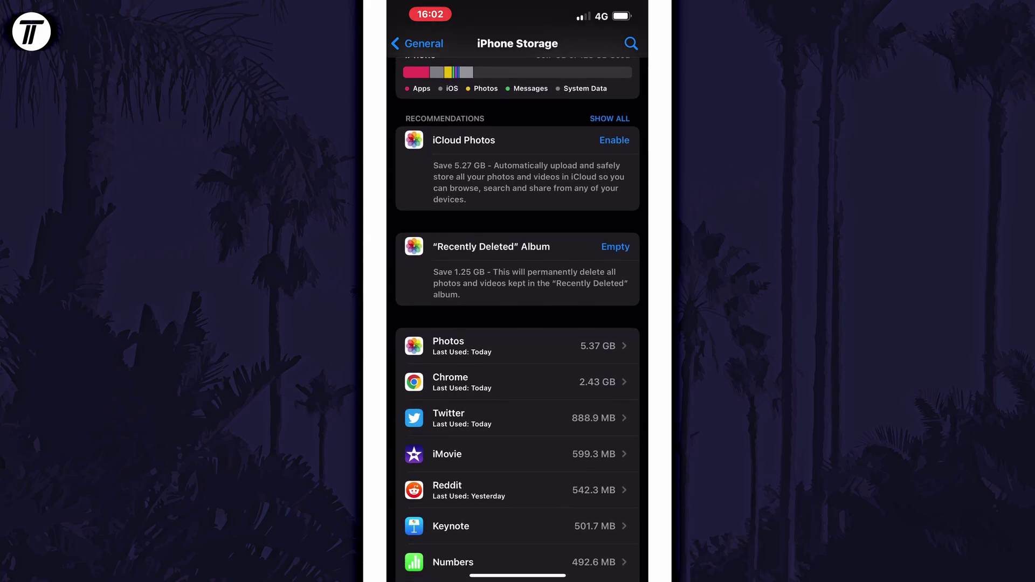
pyautogui.scroll(-2, 517, 324)
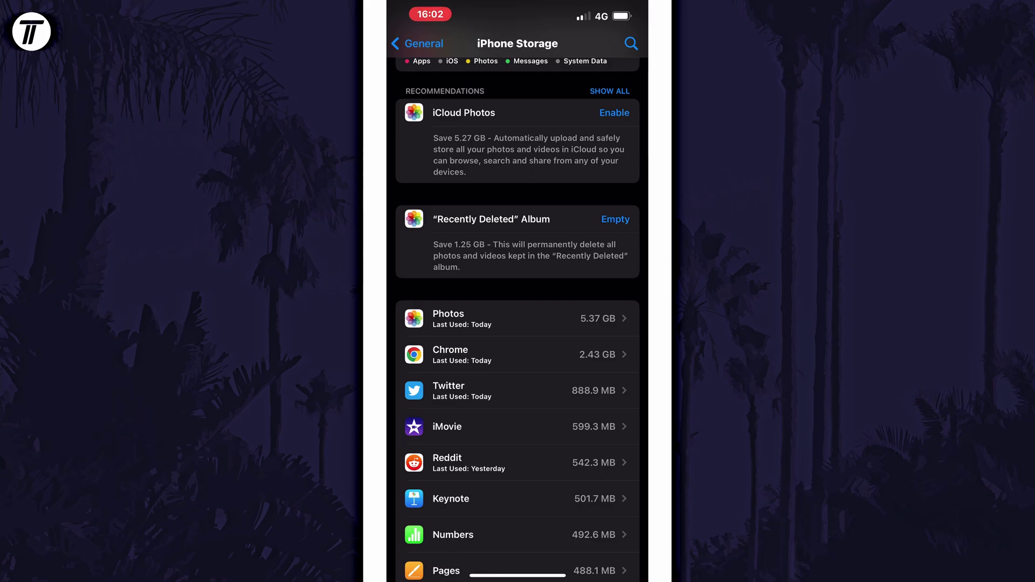
pyautogui.click(518, 535)
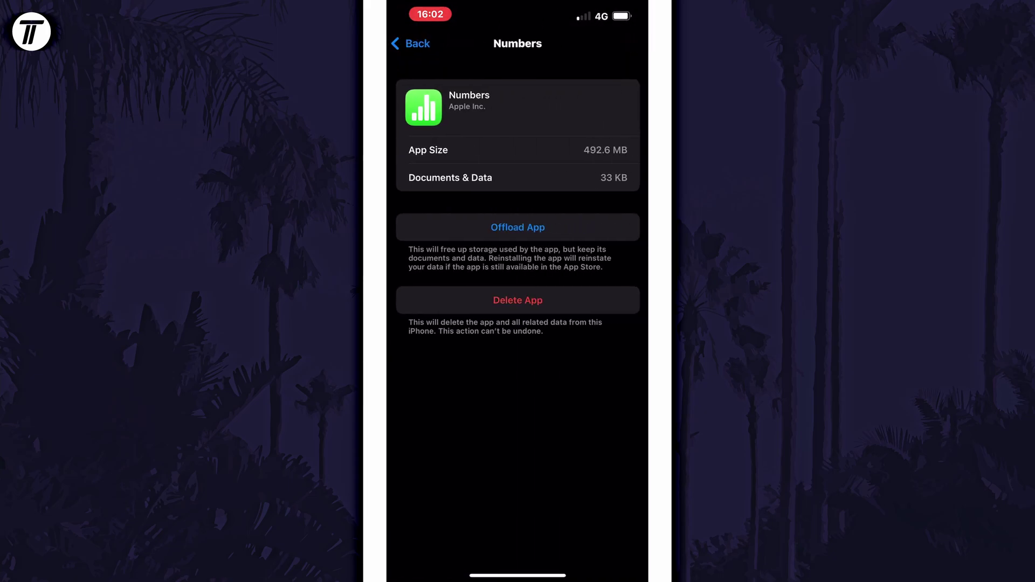
pyautogui.click(517, 300)
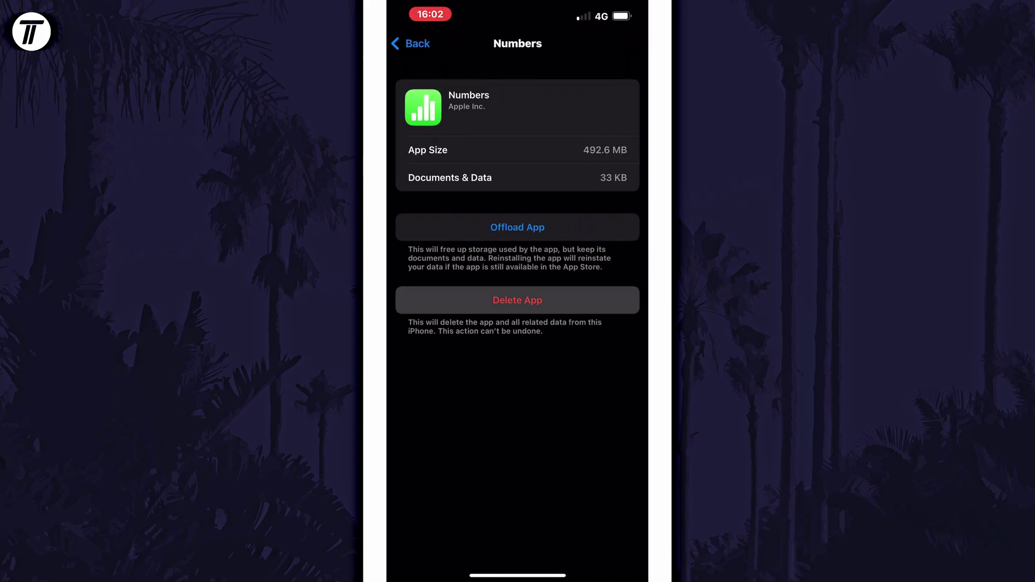
pyautogui.click(411, 43)
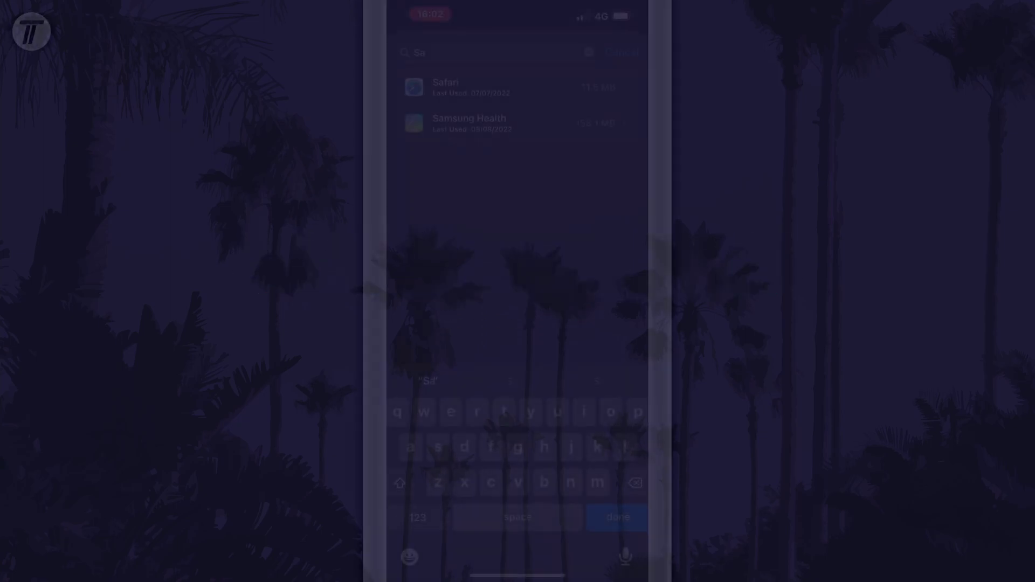
# Step: From Safari's storage details, request removal of all stored website data
pyautogui.click(453, 87)
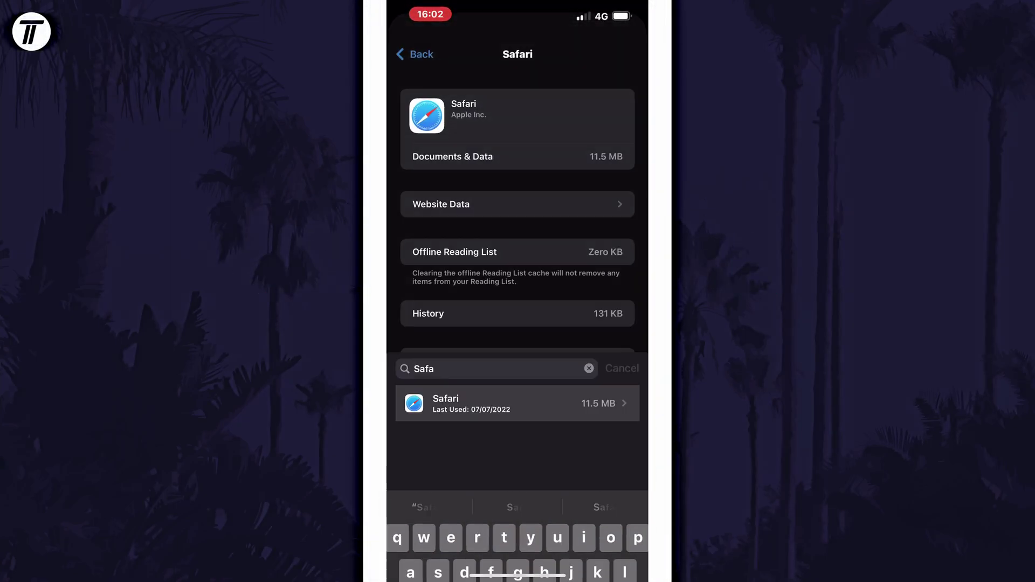
pyautogui.click(438, 199)
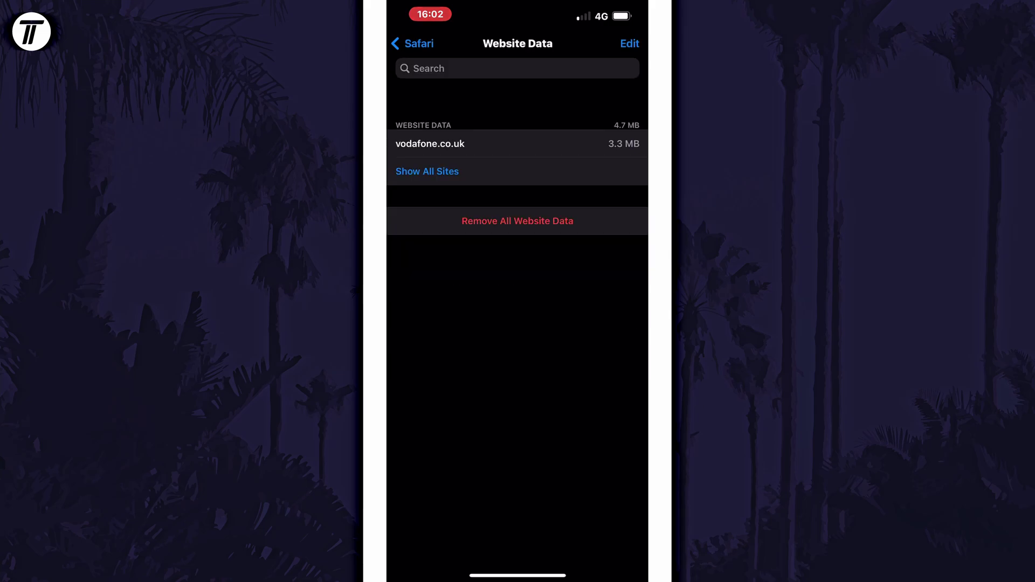
pyautogui.click(629, 43)
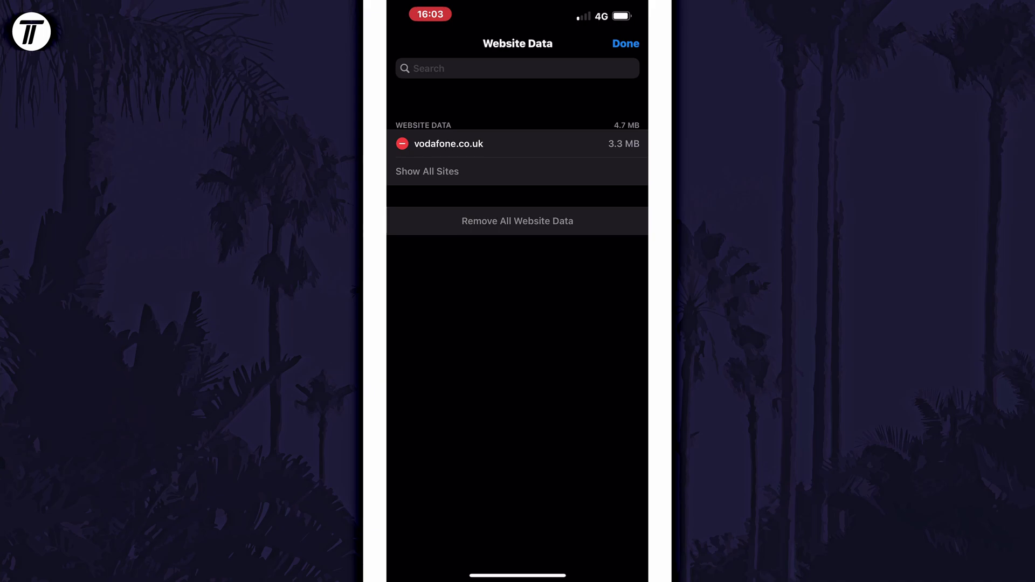
pyautogui.click(625, 43)
pyautogui.click(518, 220)
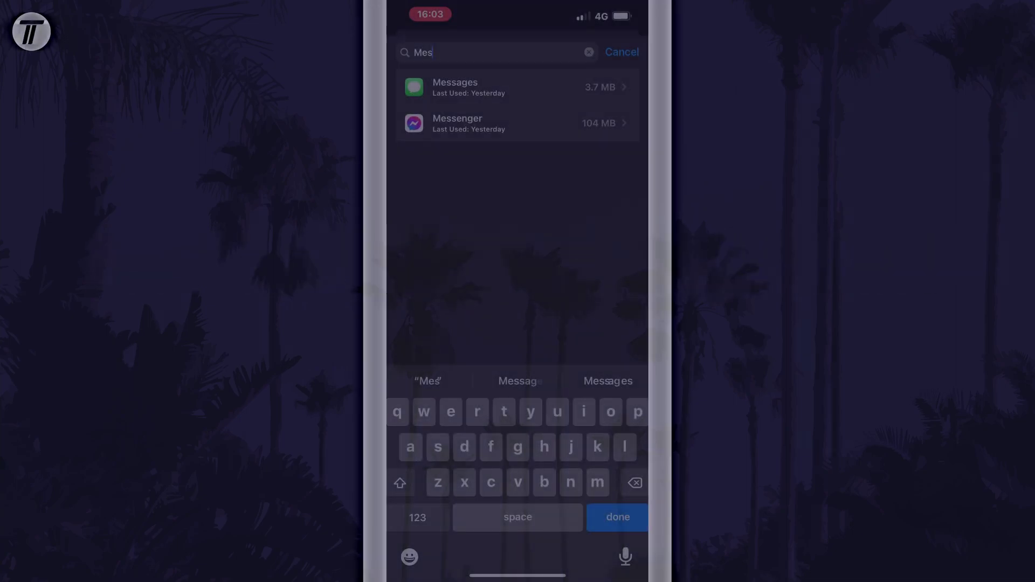
pyautogui.write('sa')
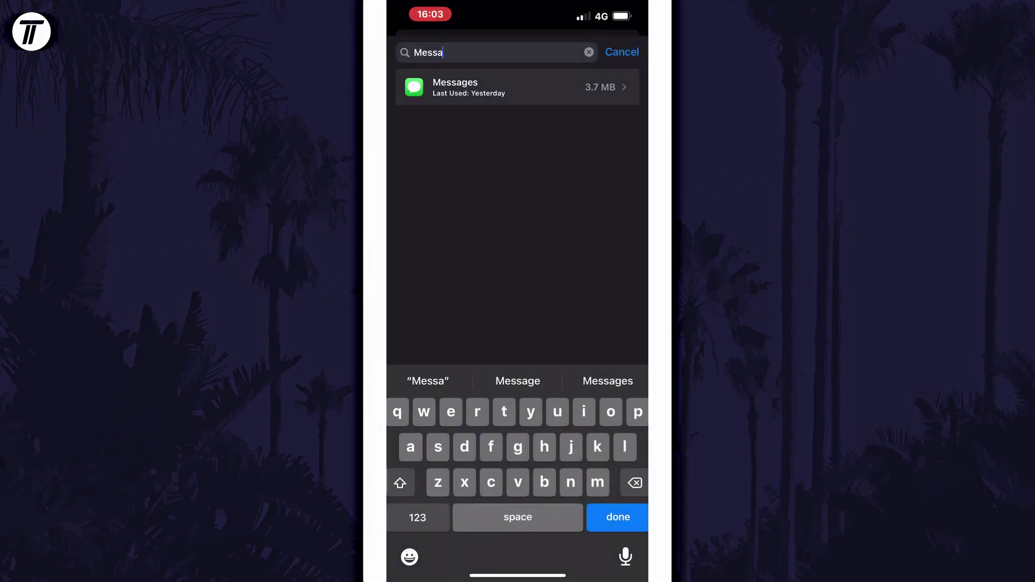
# Step: Review Messages' storage details and its largest conversations
pyautogui.click(518, 87)
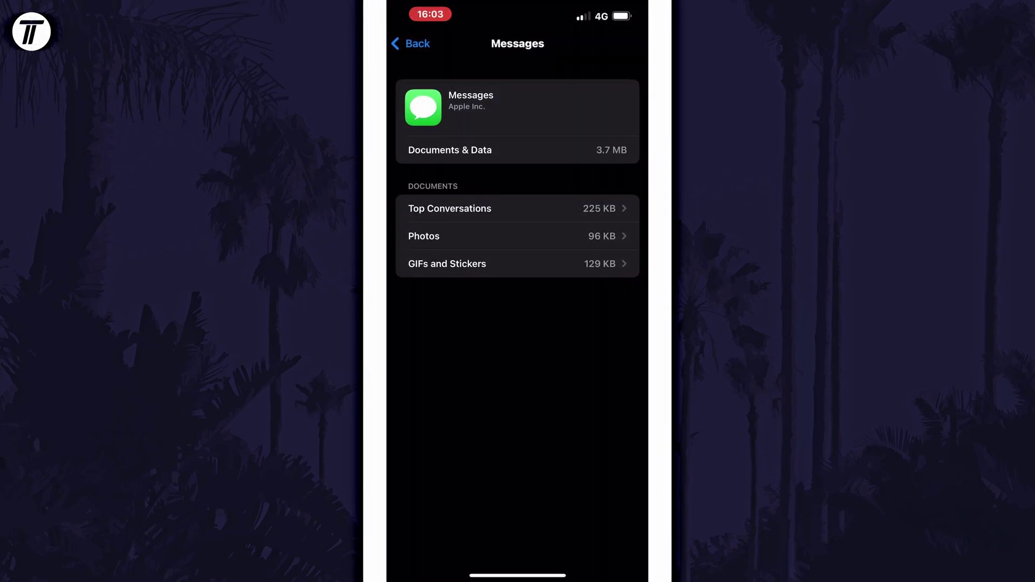
pyautogui.click(450, 208)
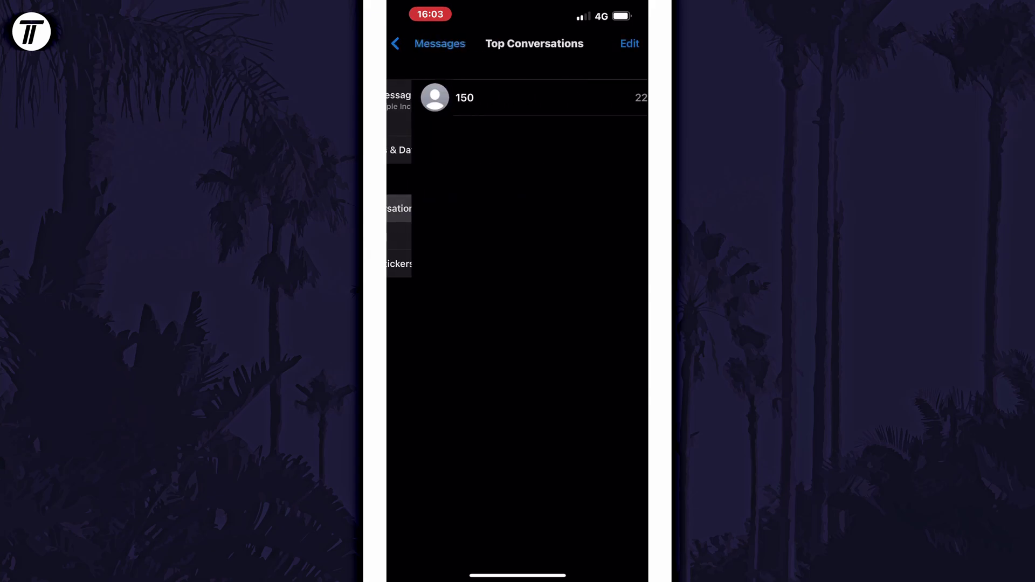
pyautogui.click(423, 43)
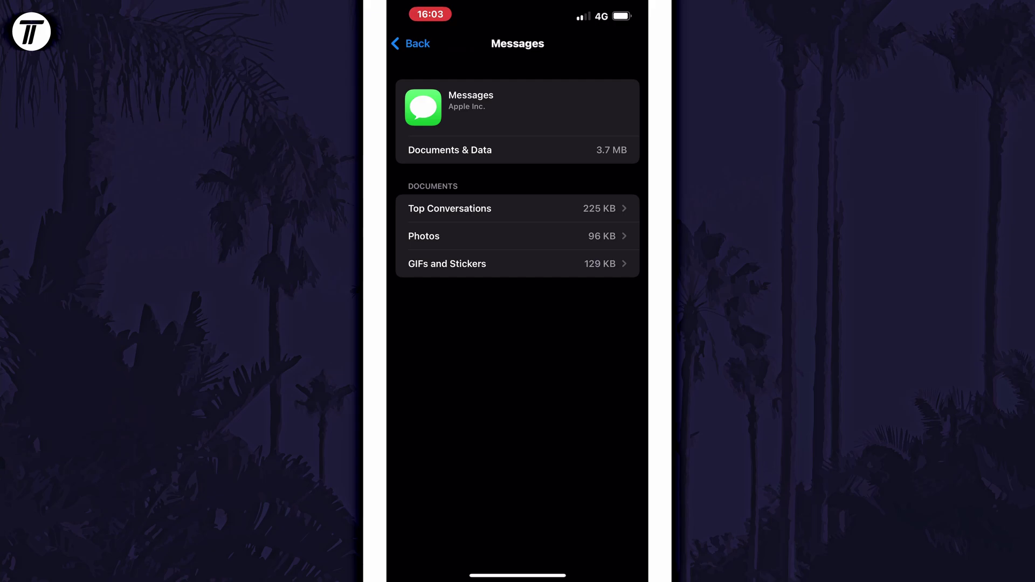
# Step: Mark the 19 Oct 2020 photo attachment in Messages for deletion
pyautogui.click(423, 235)
pyautogui.click(628, 43)
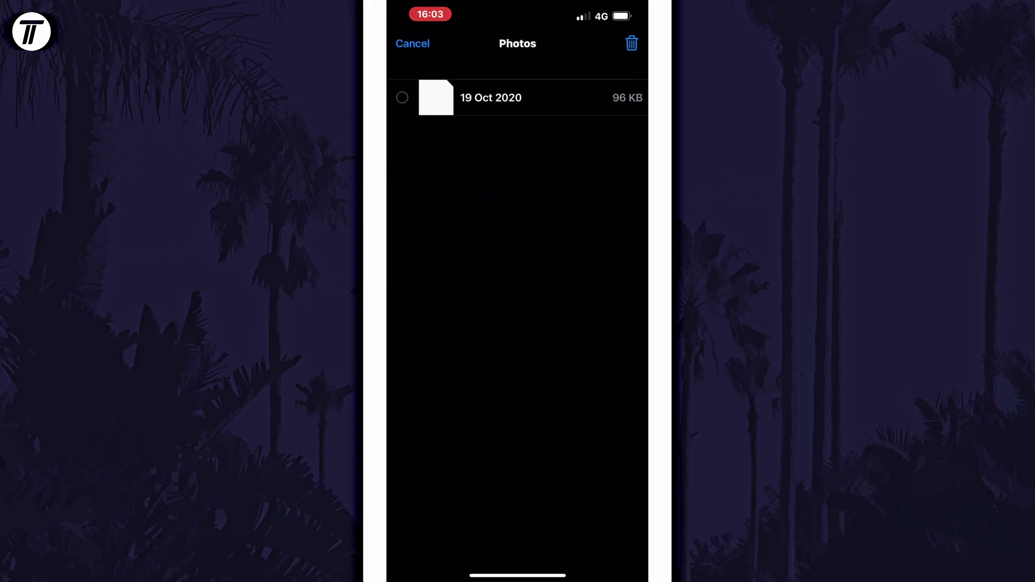
pyautogui.click(491, 98)
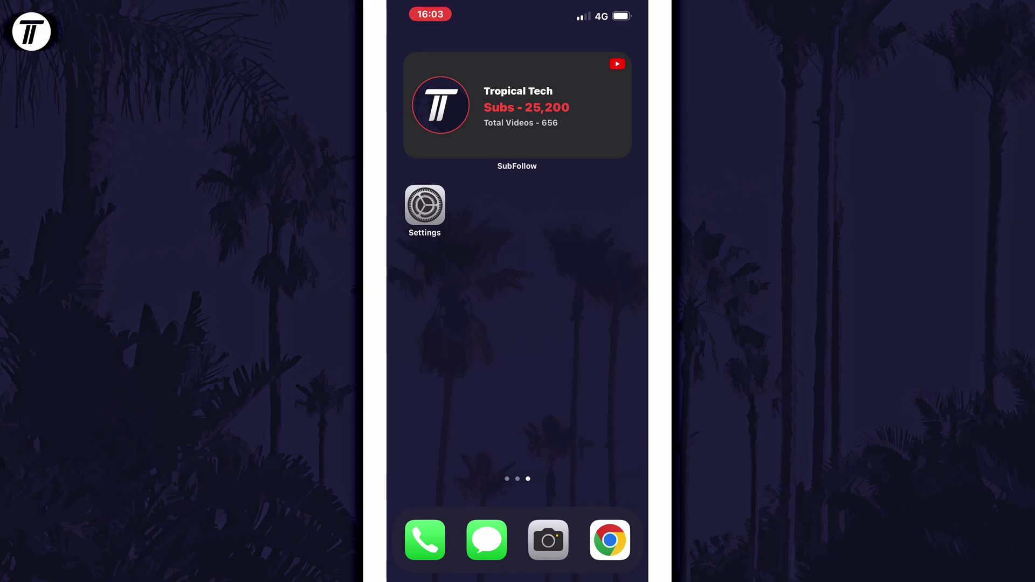
# Step: Reach the Camera's Record Video resolution choices in Settings
pyautogui.click(425, 206)
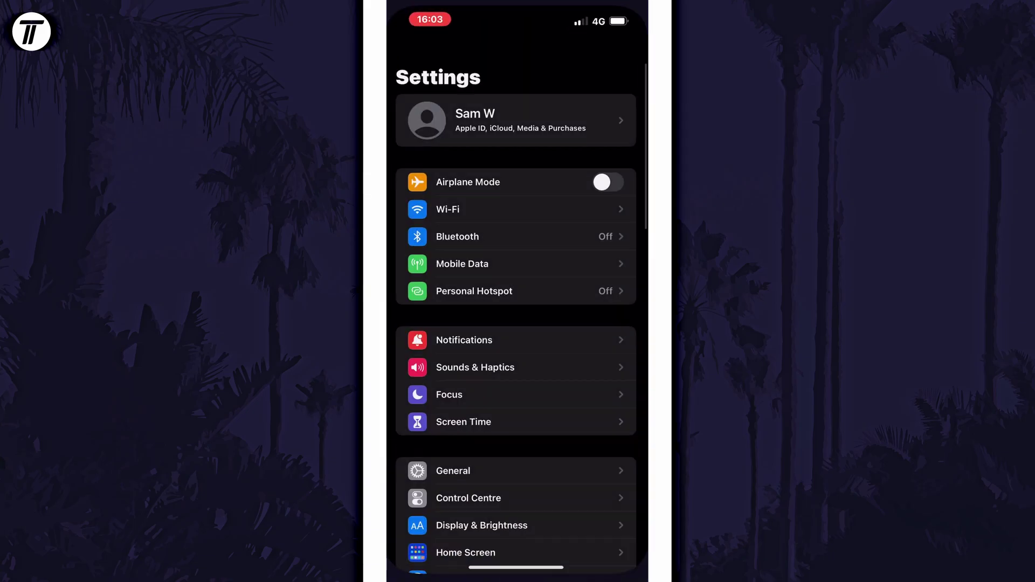
pyautogui.scroll(-3, 518, 323)
pyautogui.scroll(-5, 518, 323)
pyautogui.scroll(-2, 518, 324)
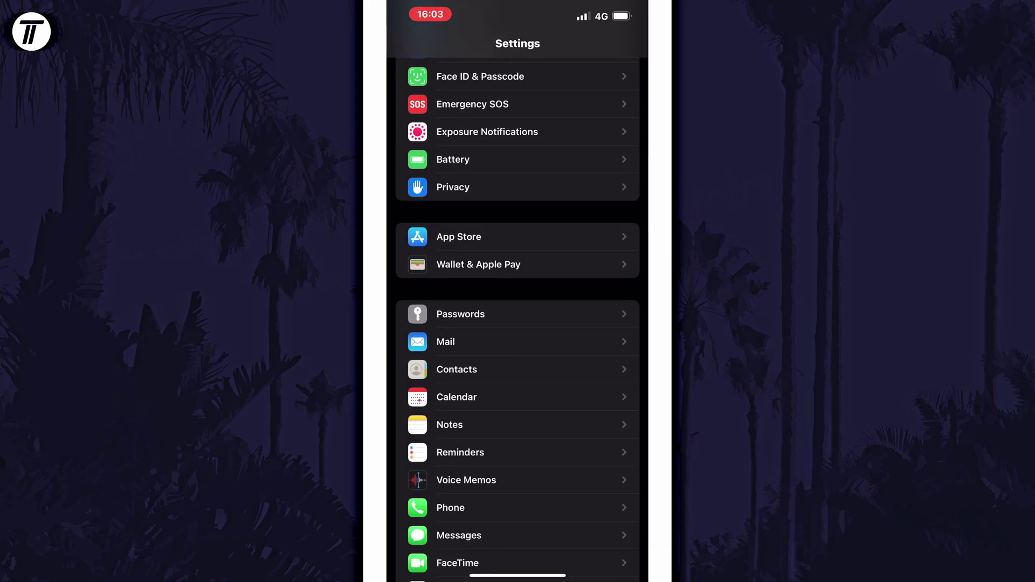
pyautogui.scroll(-2, 518, 323)
pyautogui.scroll(-4, 518, 324)
pyautogui.scroll(-4, 518, 323)
pyautogui.click(454, 292)
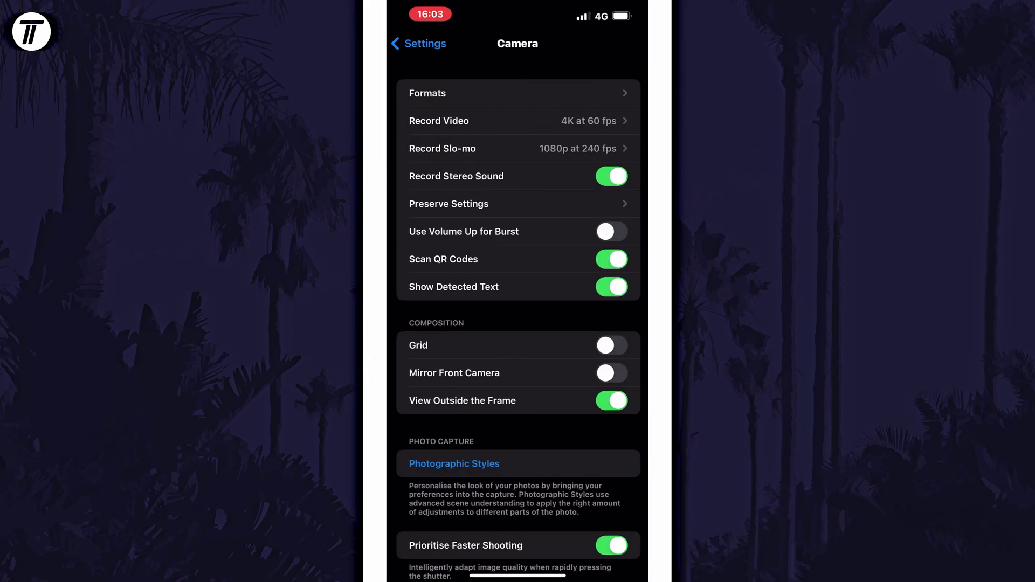
pyautogui.click(437, 120)
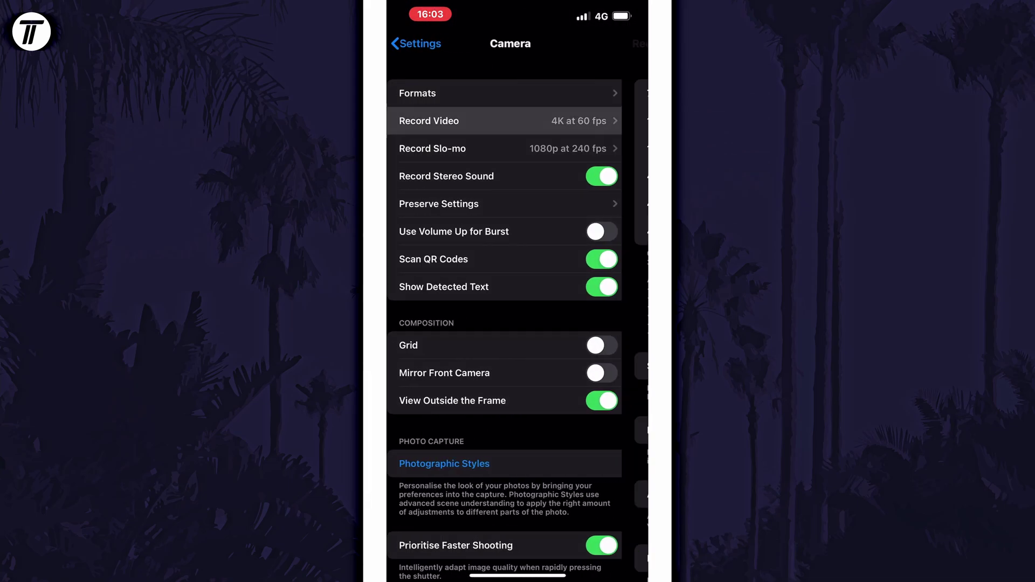
# Step: Set video recording to 1080p HD at 60 fps after trying 4K at 30 and 24 fps
pyautogui.click(437, 204)
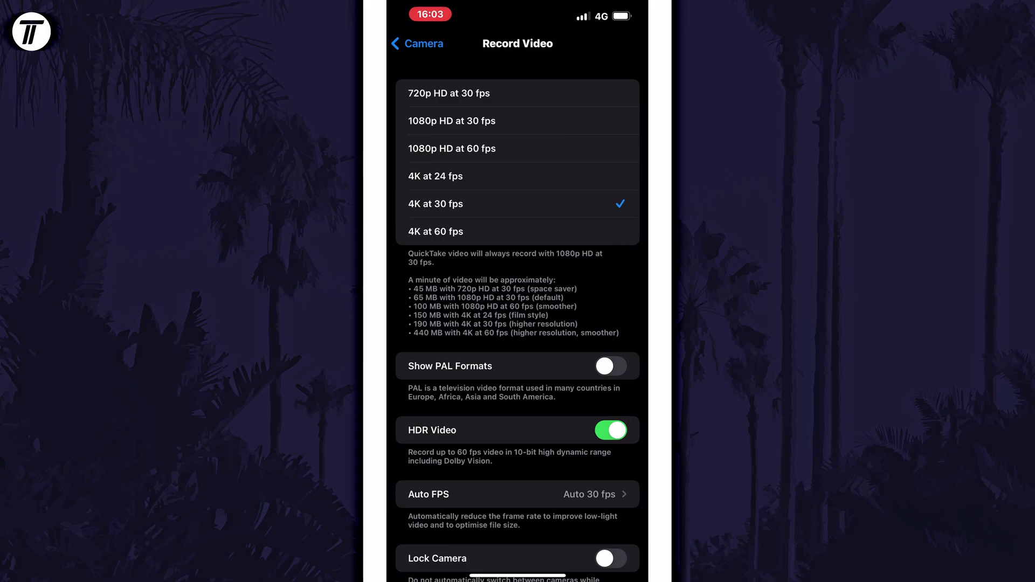
pyautogui.click(436, 176)
pyautogui.click(452, 148)
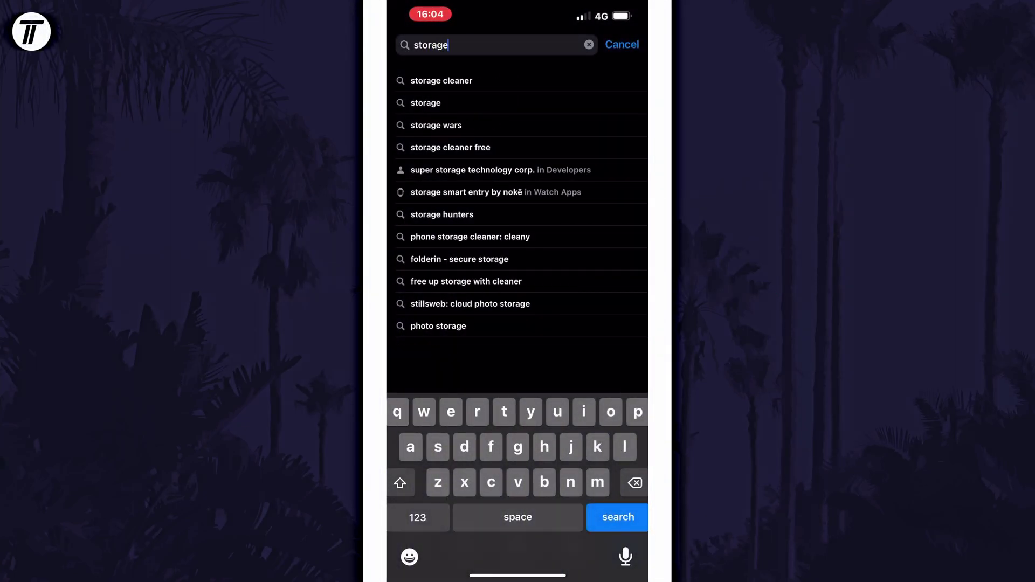
pyautogui.write(' cleaner')
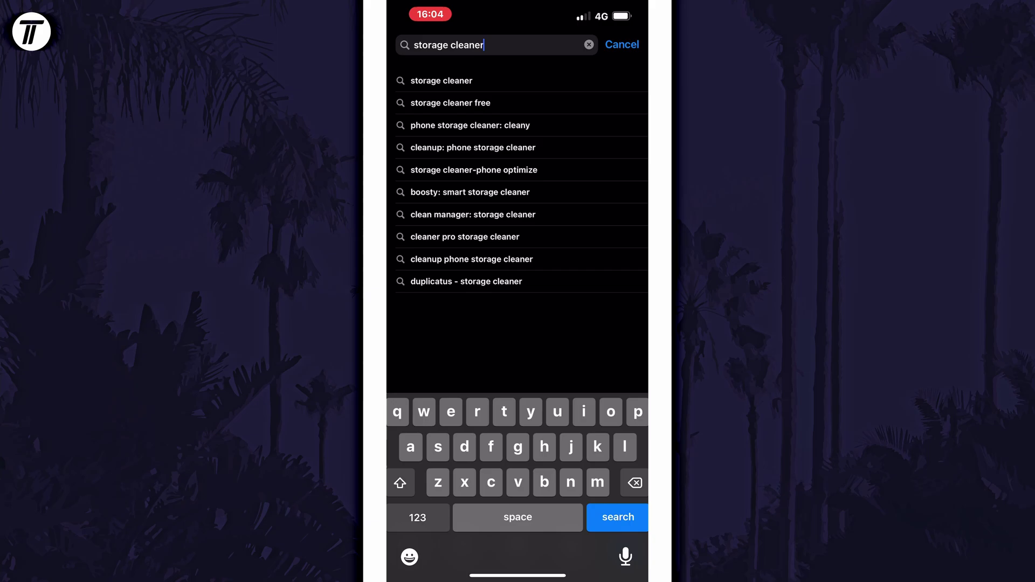
# Step: Run the App Store search for 'storage cleaner' apps
pyautogui.press('Return')
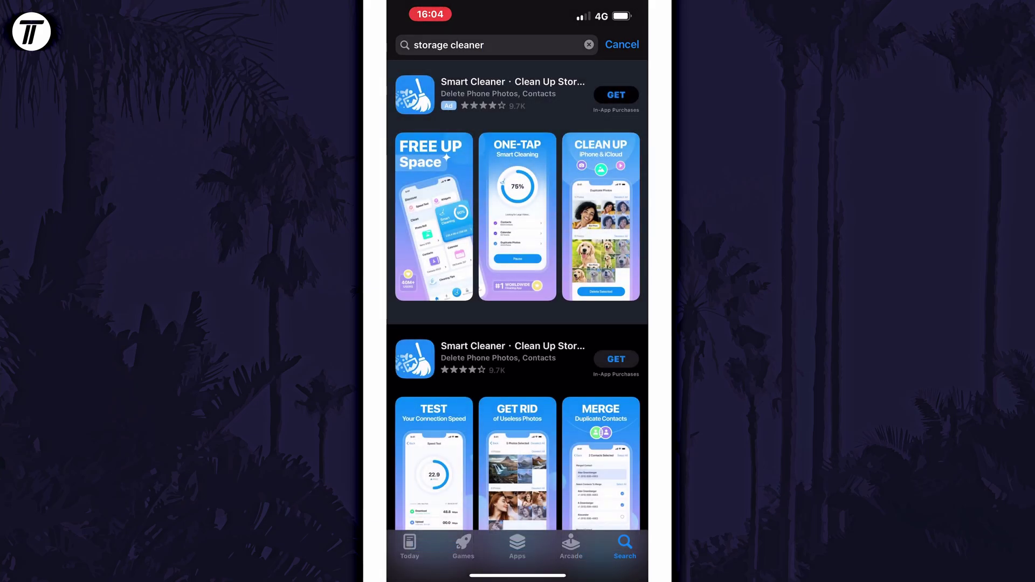
pyautogui.scroll(-10, 518, 324)
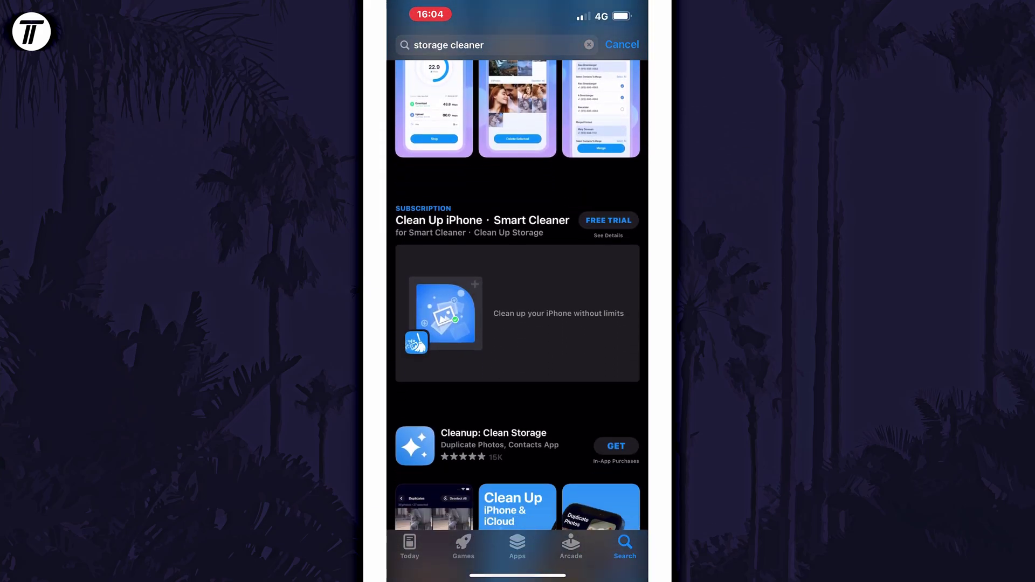
pyautogui.scroll(-5, 518, 323)
pyautogui.scroll(-5, 517, 324)
pyautogui.scroll(-5, 517, 324)
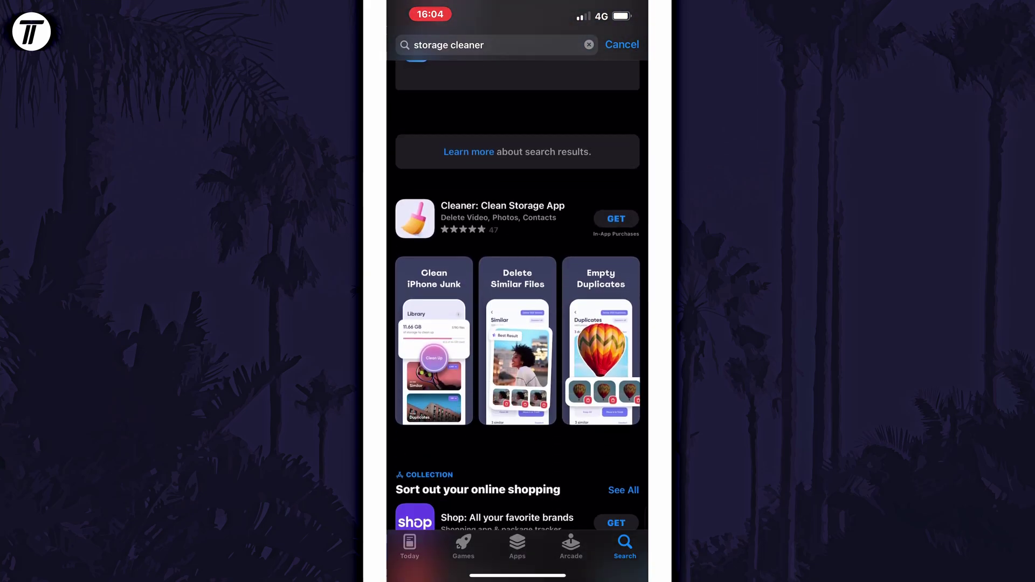